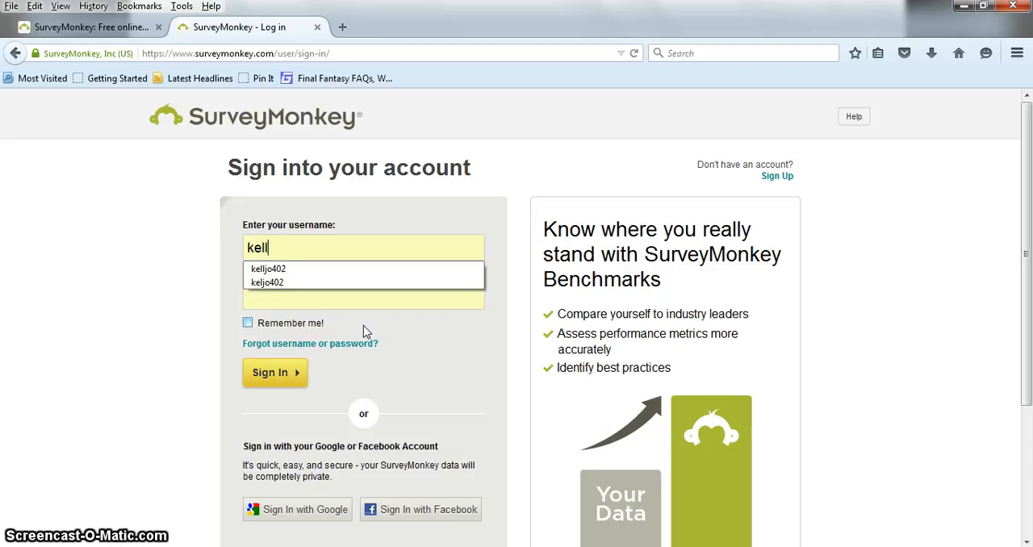
- Sign in with the account username and password
key(Tab)
text(•••••••)
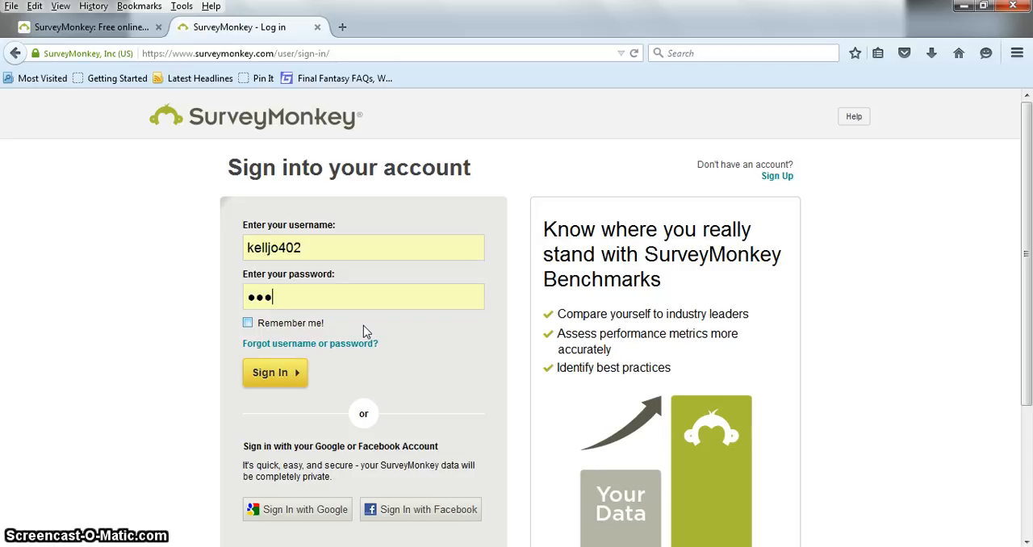
key(Return)
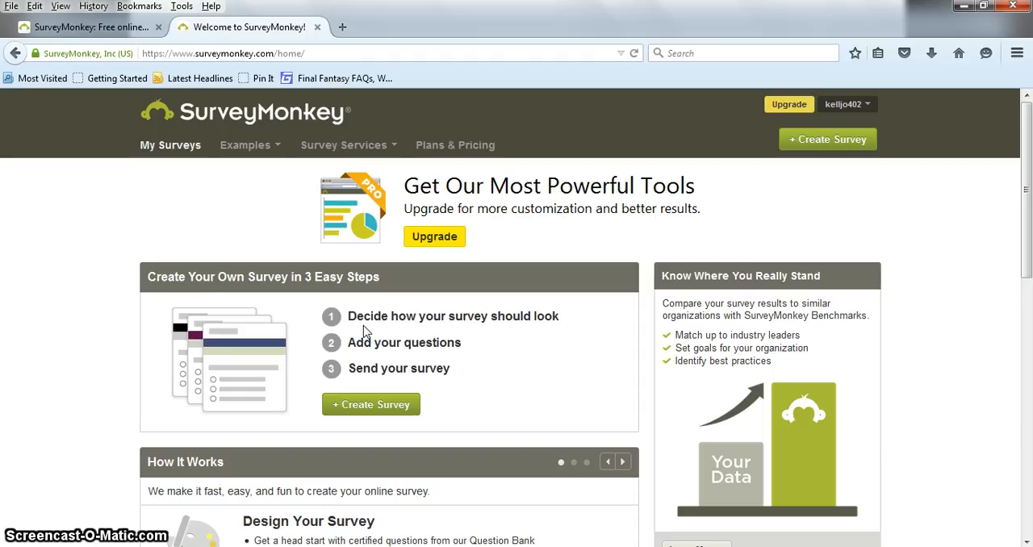
- Create a new survey from scratch titled "Demonstration" in the Education category
click(375, 412)
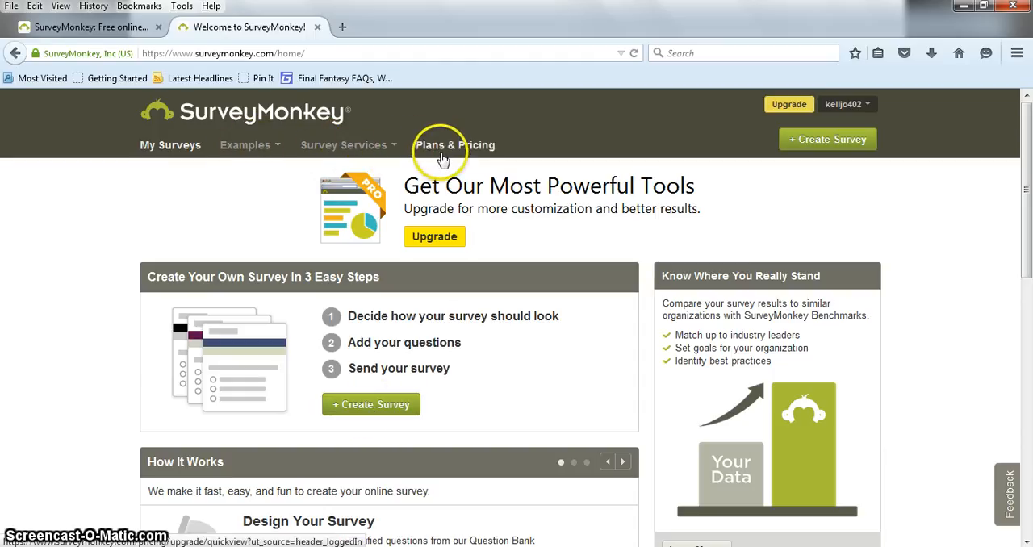
click(383, 417)
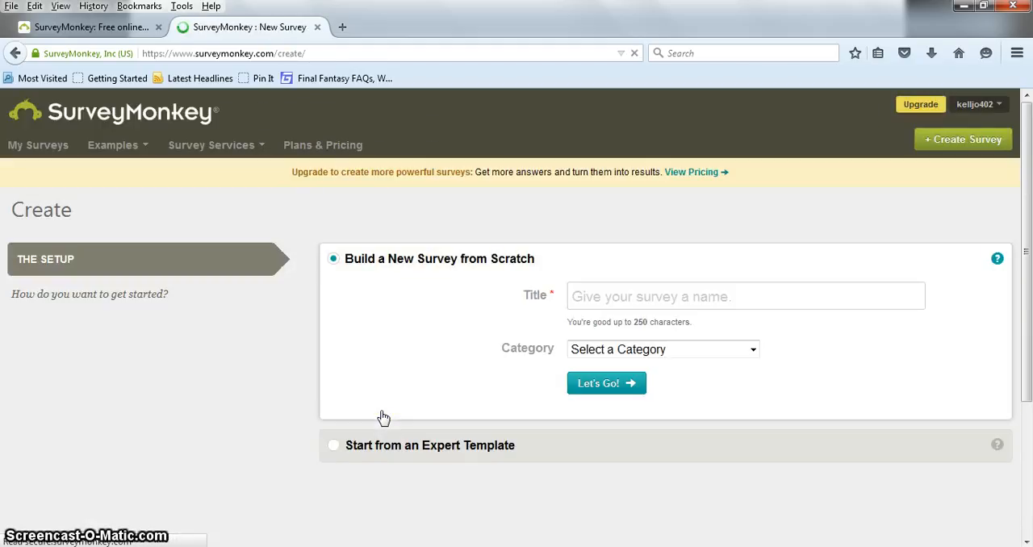
click(671, 310)
text(Demonstration)
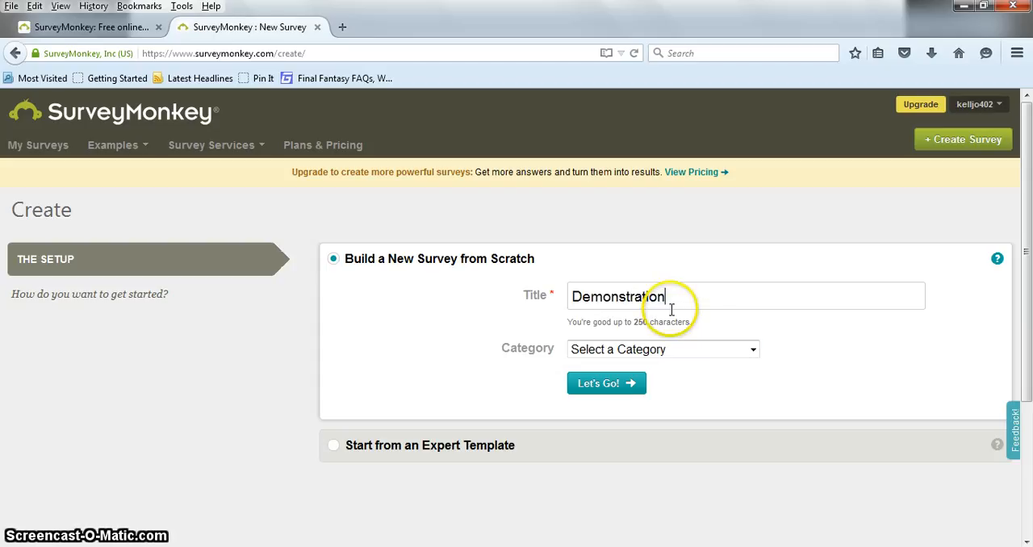
key(Tab)
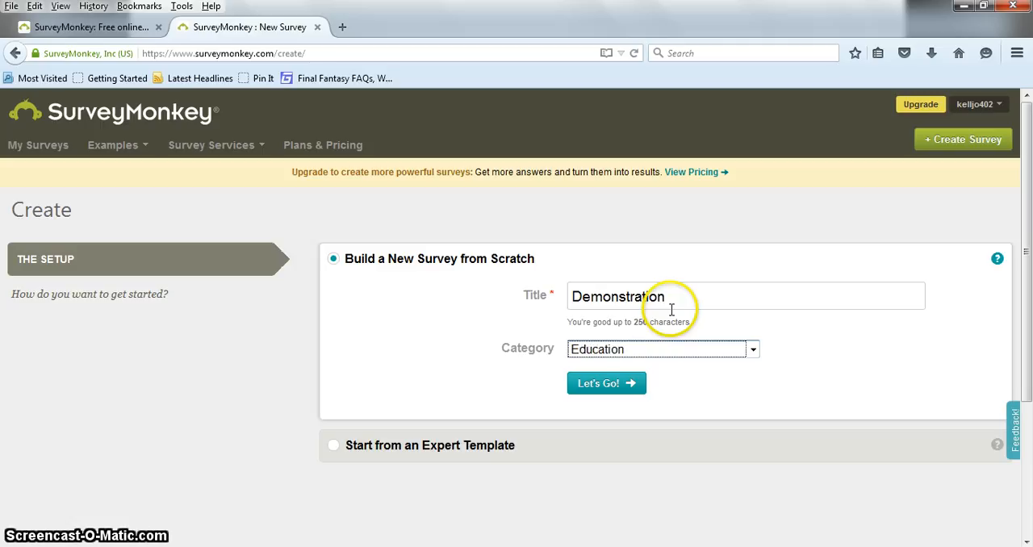
click(612, 381)
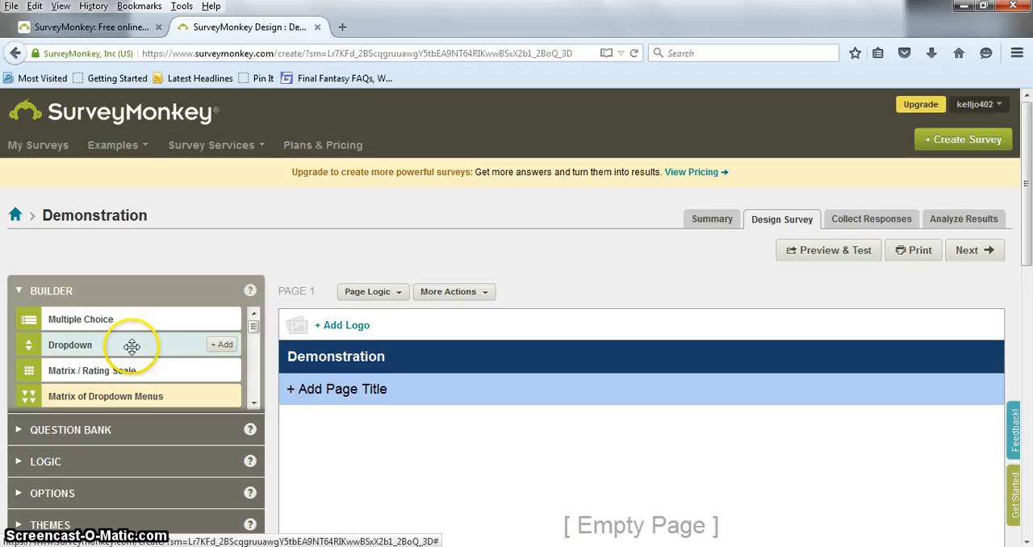
- Add a multiple choice question "What year is it?" with only the answer choices 1958 and 2015, and save it
mouse_move(254, 325)
mouse_down()
mouse_move(256, 396)
mouse_move(253, 323)
mouse_up()
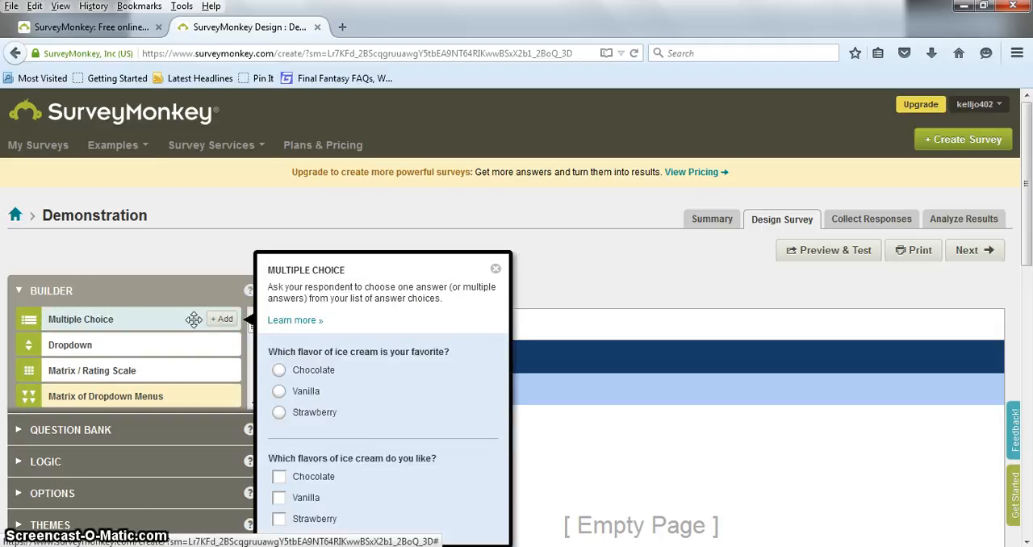
click(193, 320)
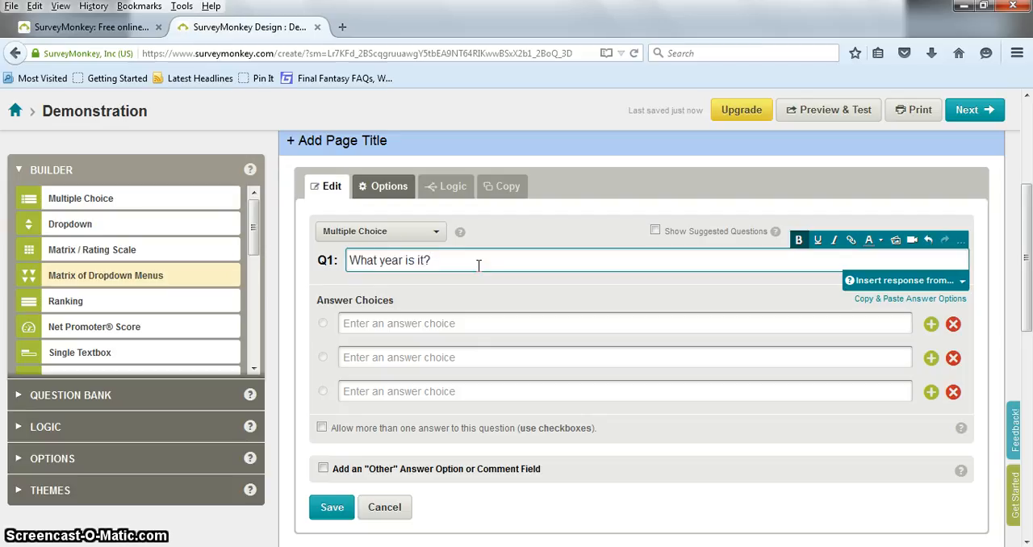
key(Tab)
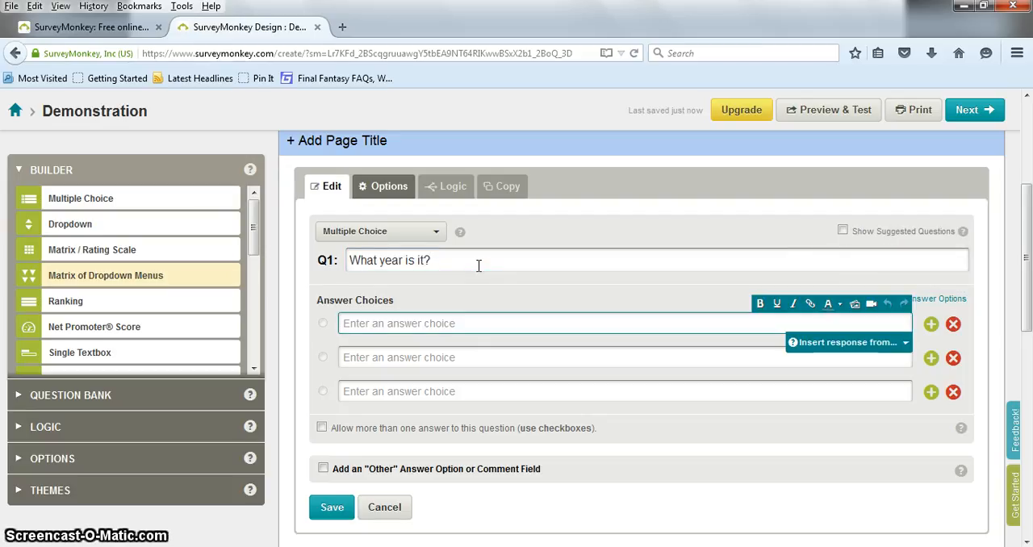
key(Tab)
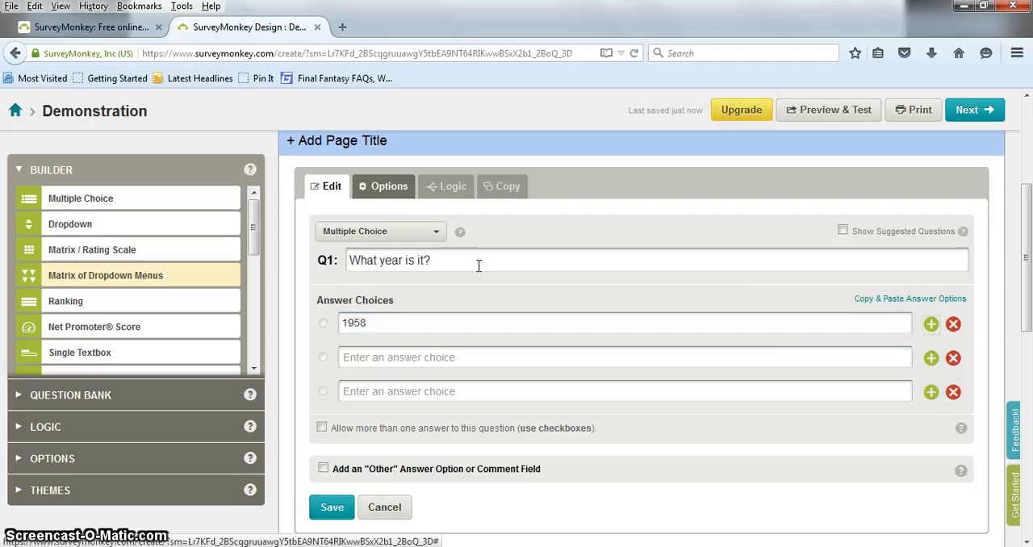
key(Tab)
text(2)
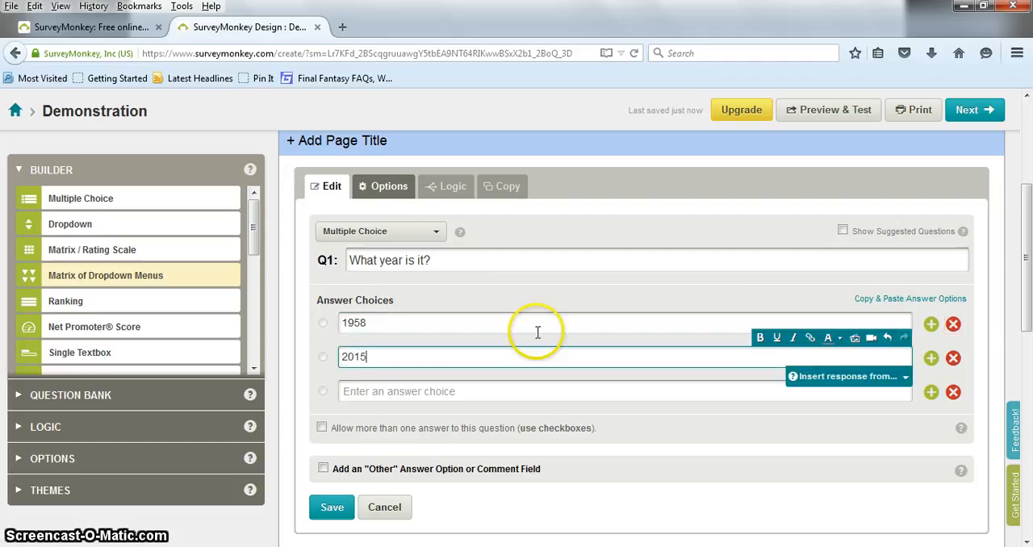
click(953, 393)
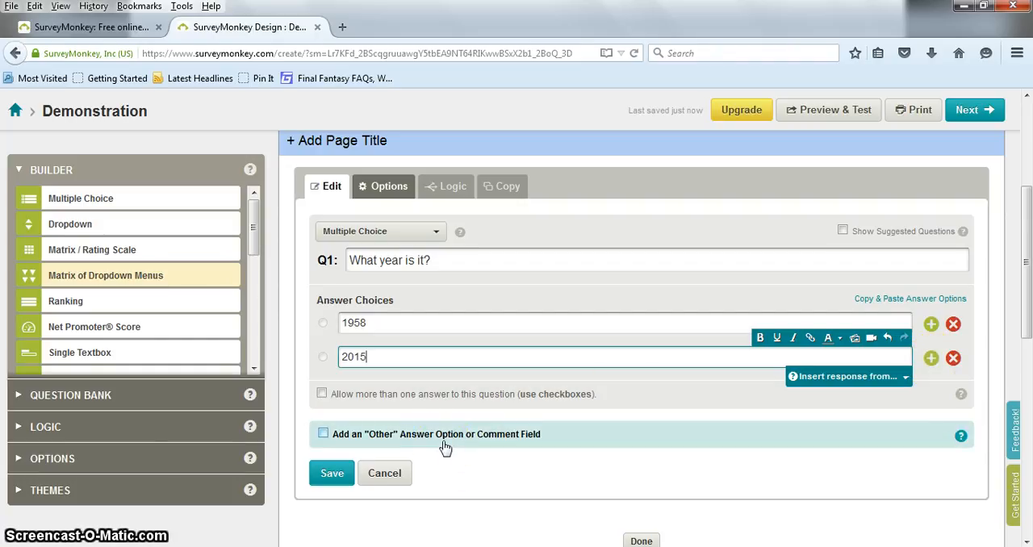
click(332, 473)
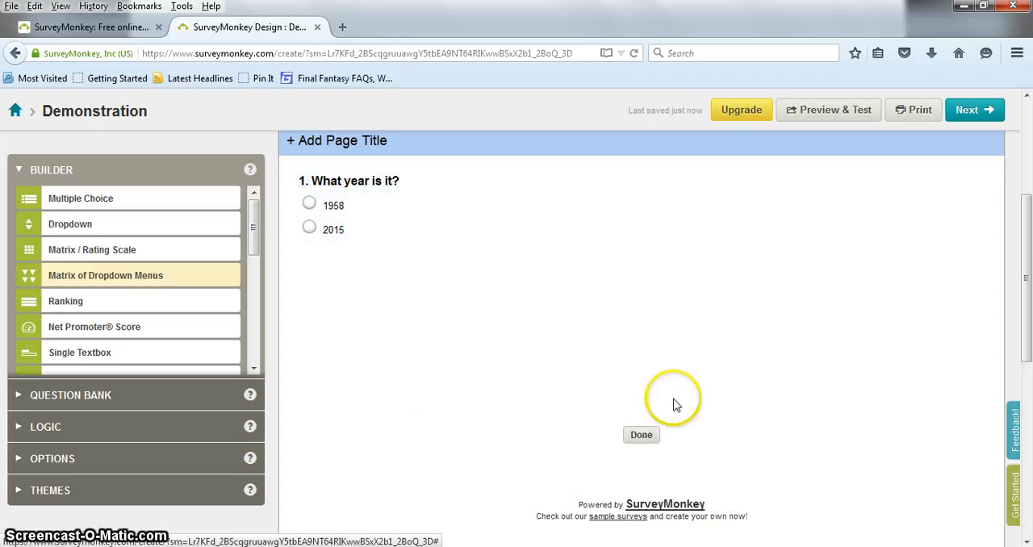
- Open the survey's navigation button labels and save them with the default wording Done, Prev and Next
mouse_move(648, 434)
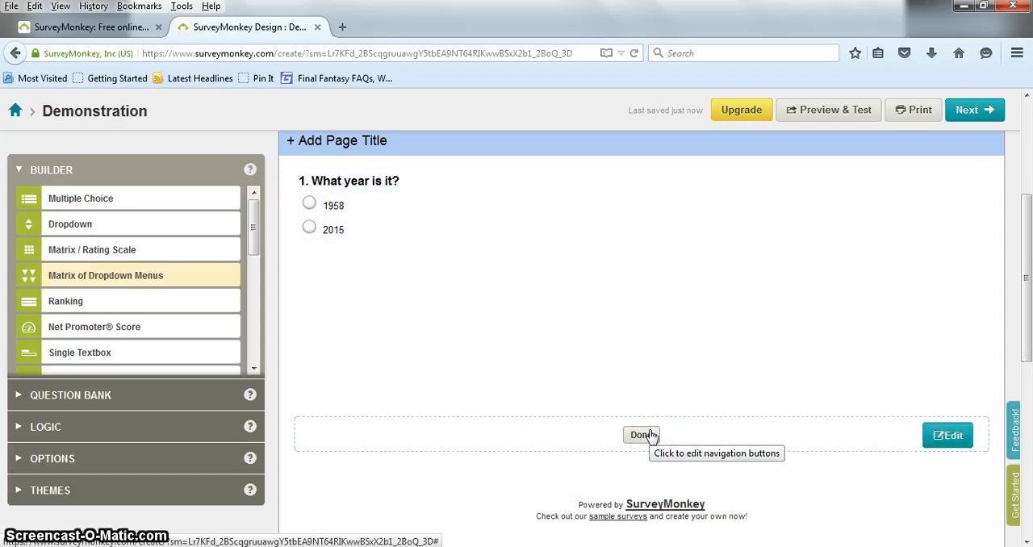
click(651, 435)
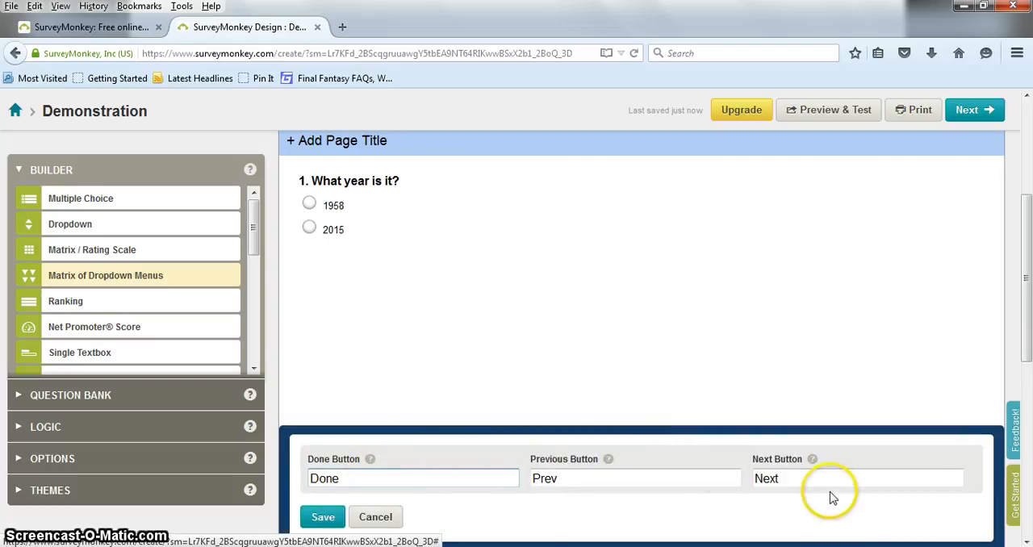
click(332, 521)
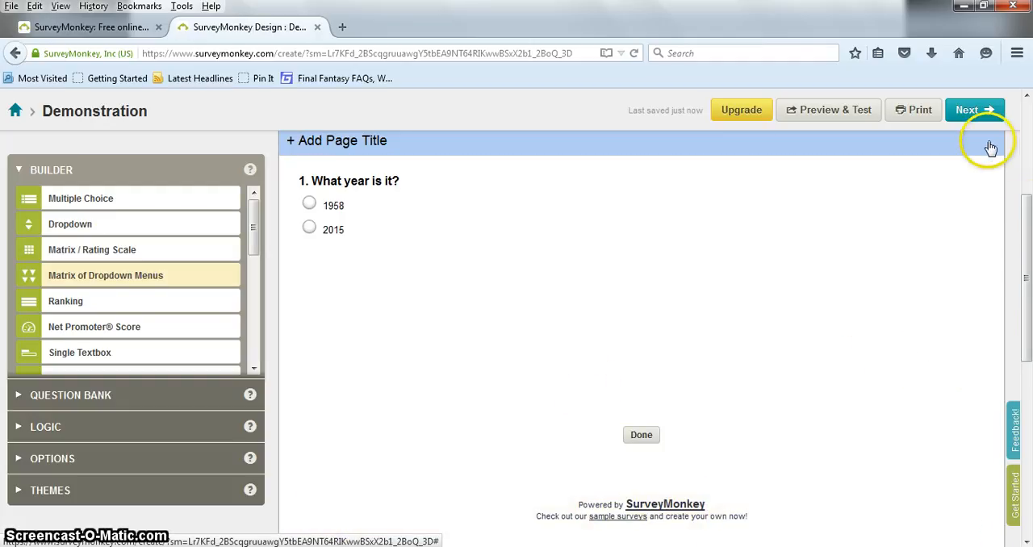
- Proceed to collecting responses, copy the survey's web link and open it in a new browser tab
click(975, 110)
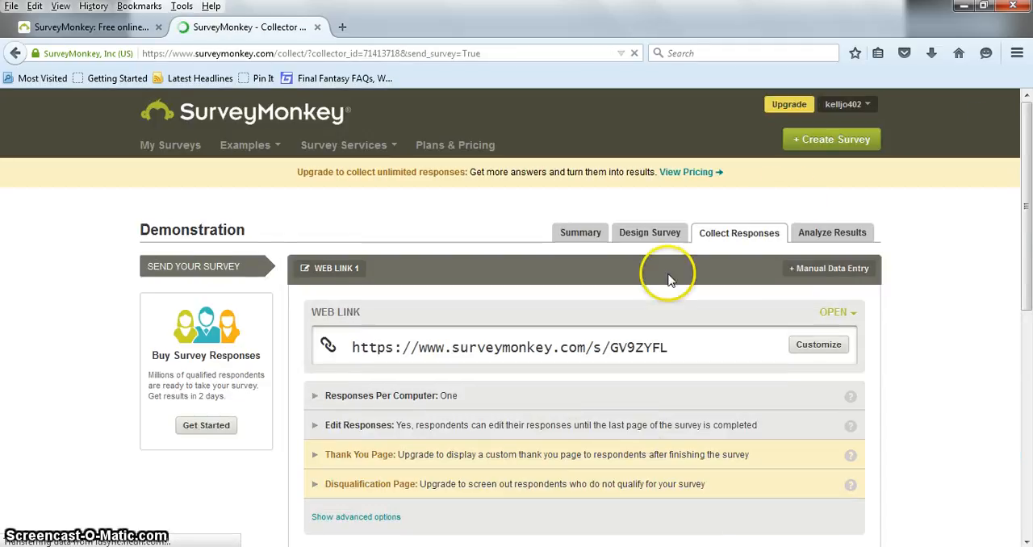
drag(1029, 182, 1026, 219)
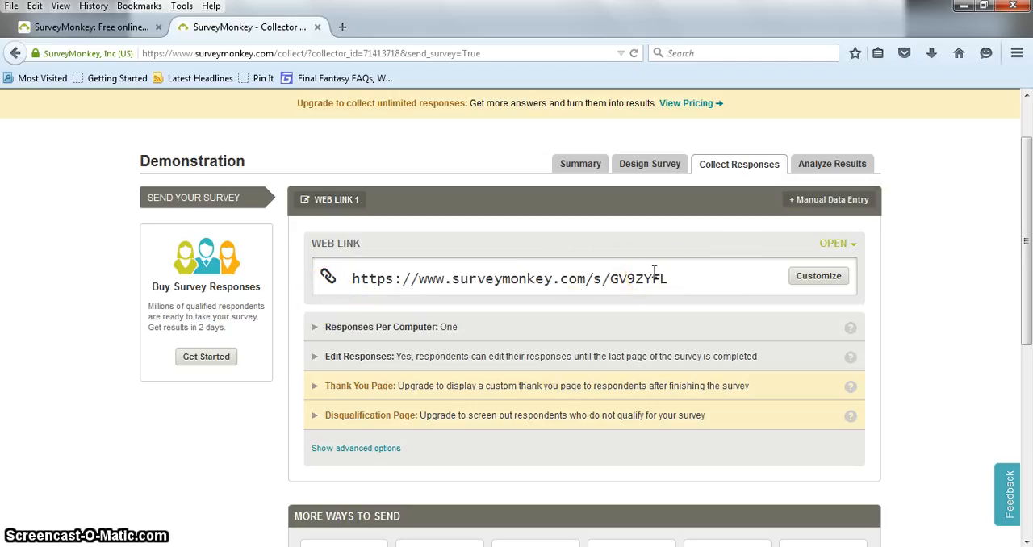
drag(664, 278, 364, 280)
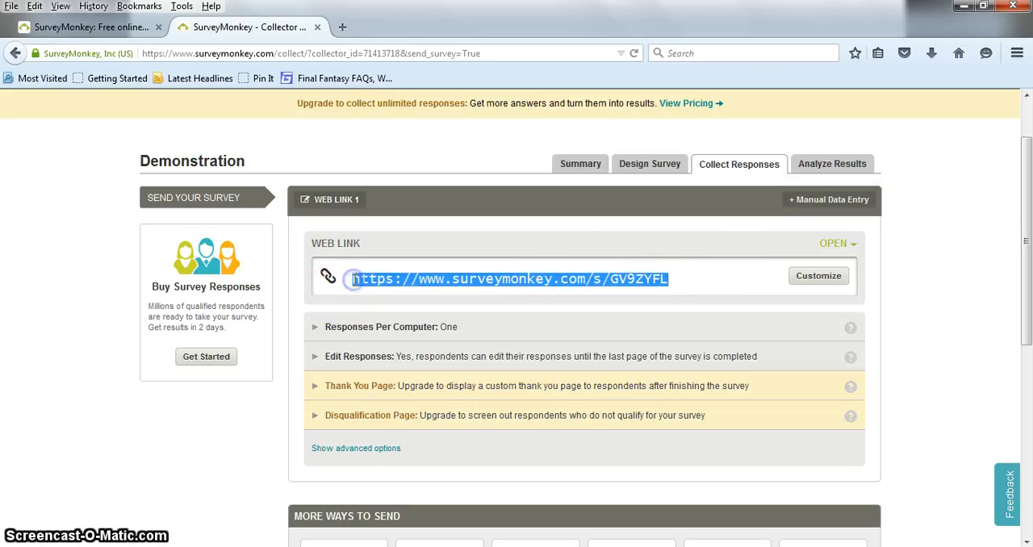
click(343, 27)
text(https://www.surveymonkey.com/s/GV9ZYFL)
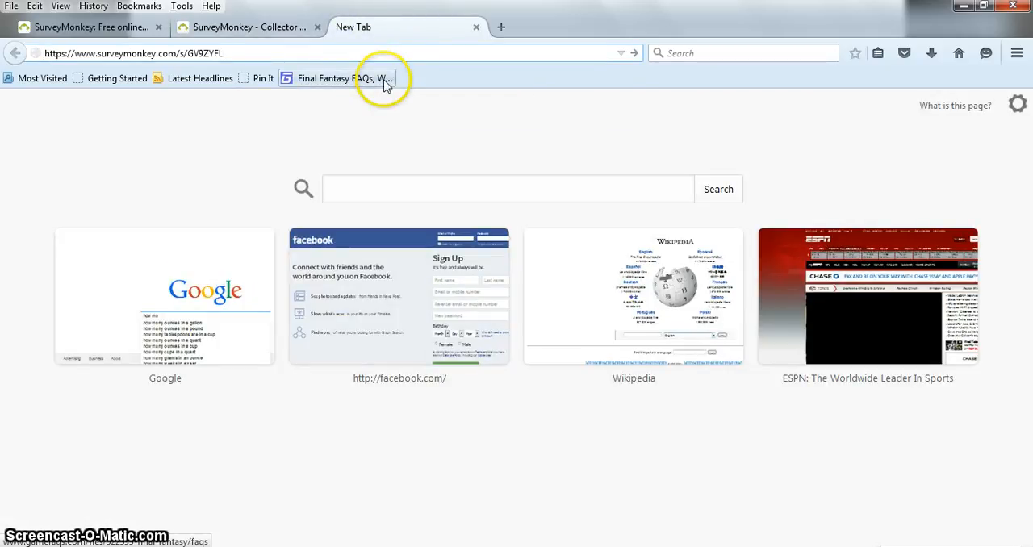
key(Return)
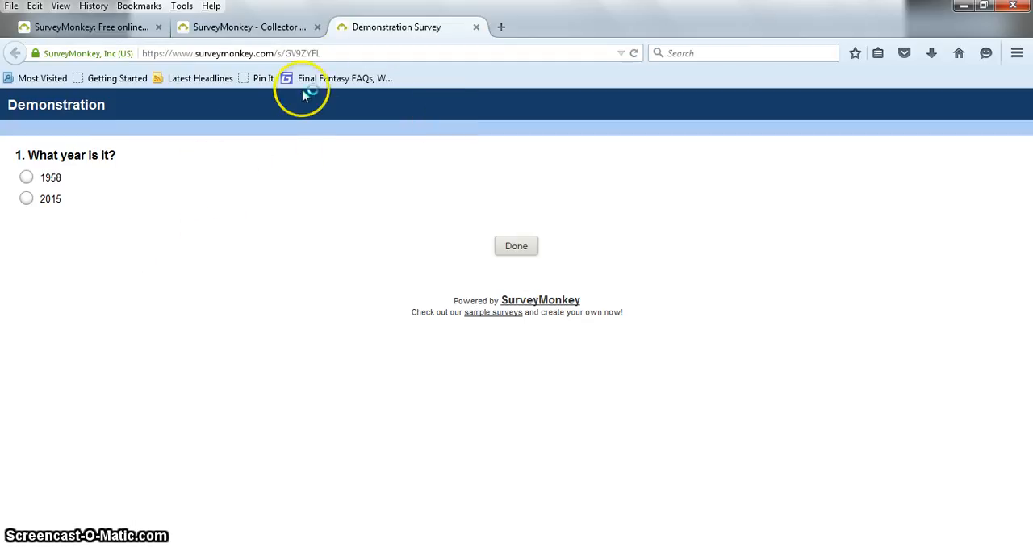
- Answer the survey question with 2015, submit the response and return to the survey's collector page
click(32, 201)
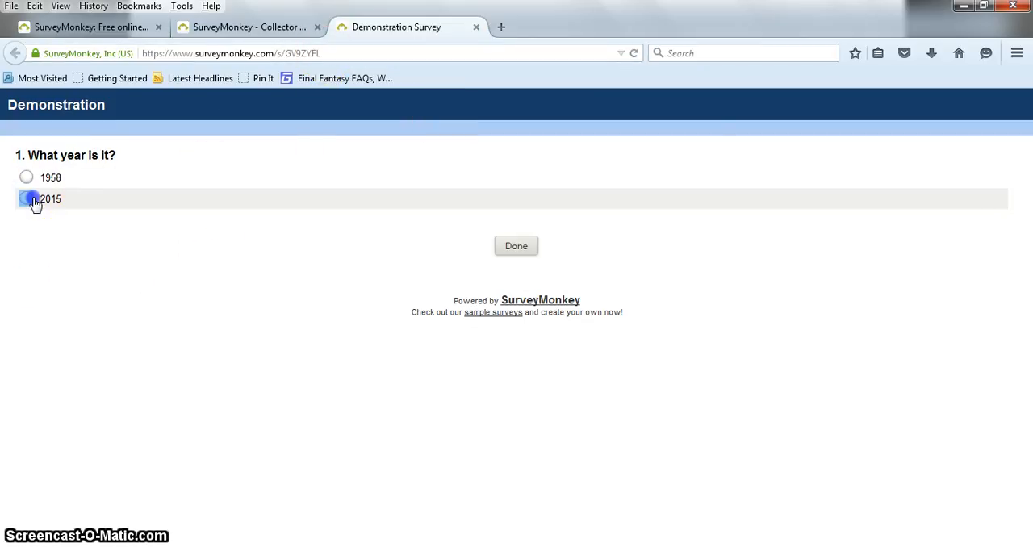
click(520, 250)
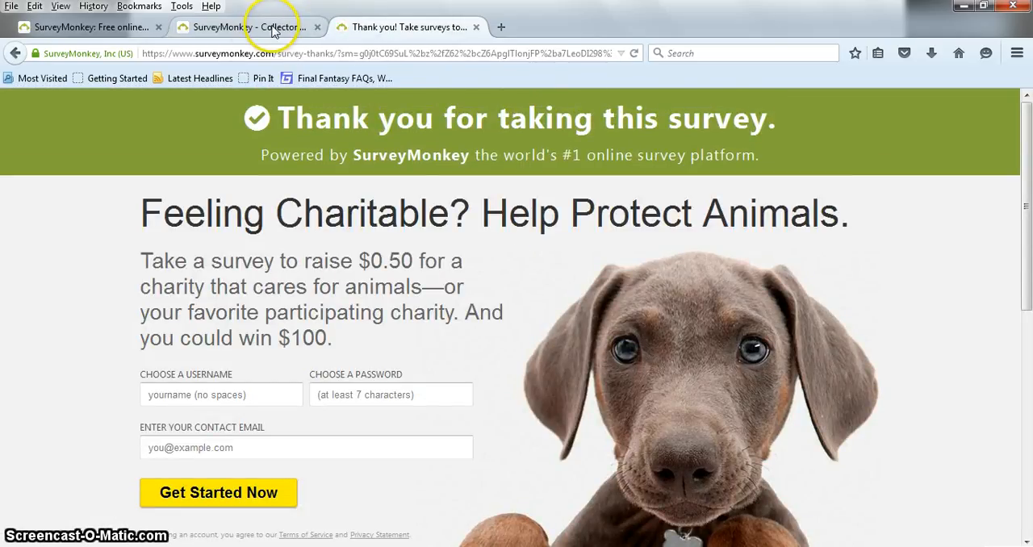
click(231, 28)
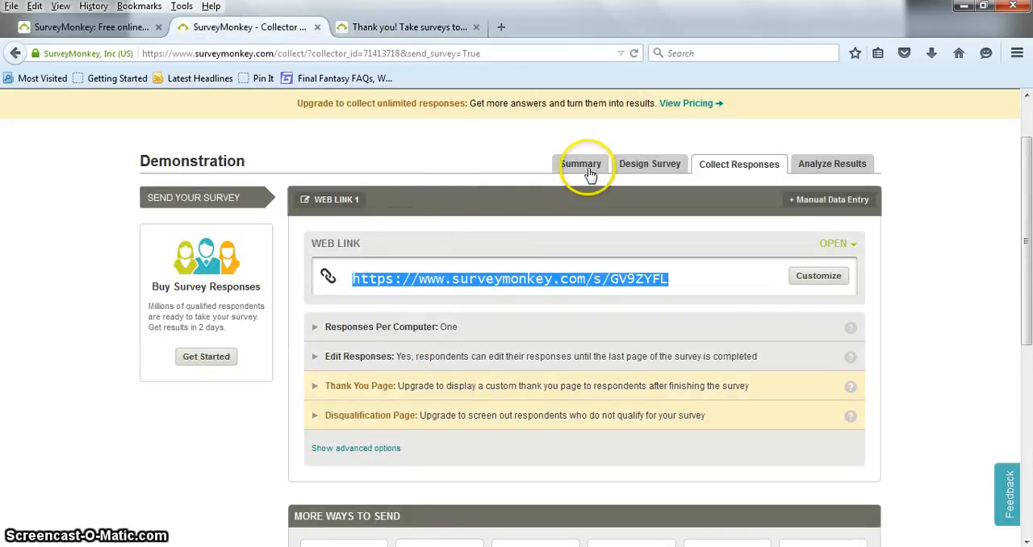
click(416, 25)
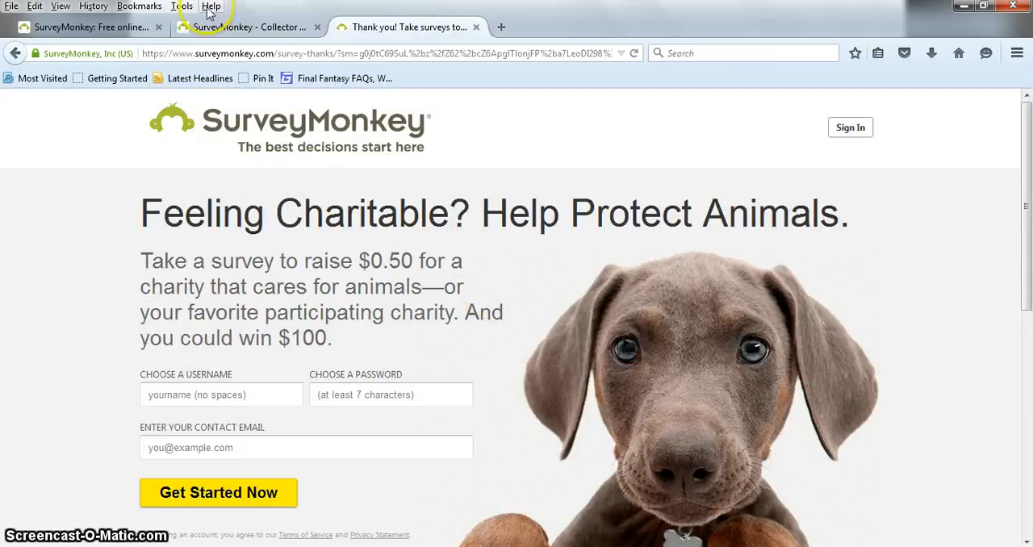
click(214, 27)
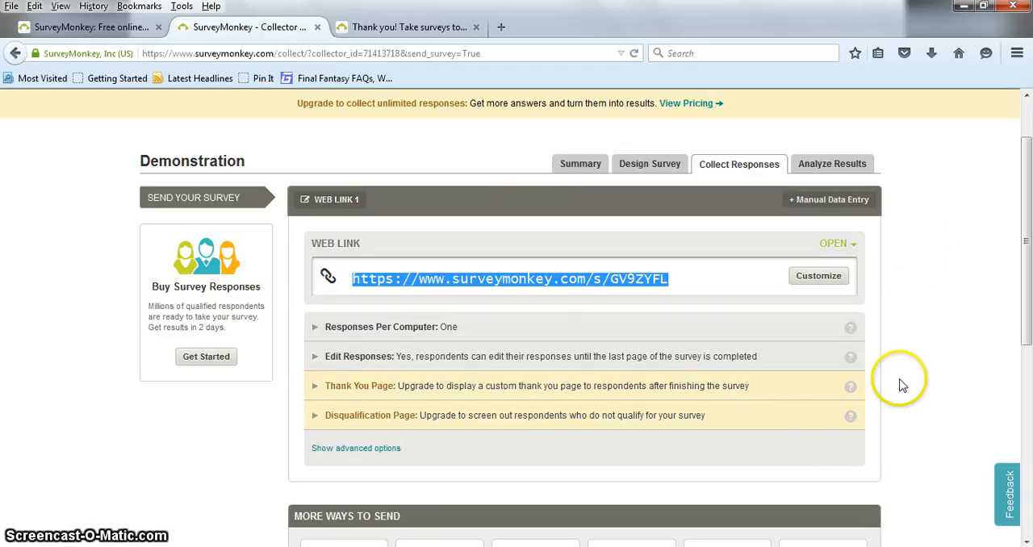
- Open the survey's results analysis and examine the answer chart and response table for the question
click(833, 165)
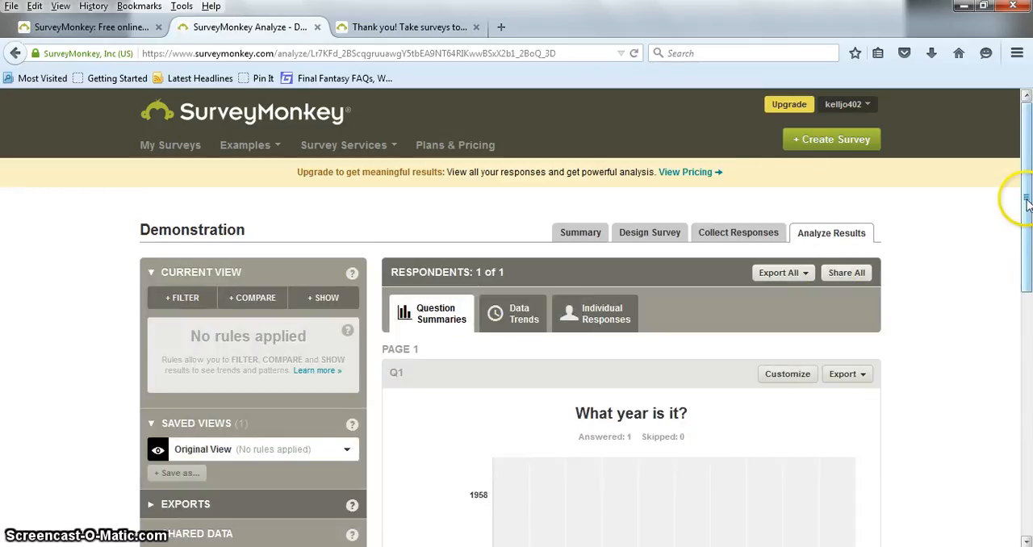
drag(1027, 203, 1027, 280)
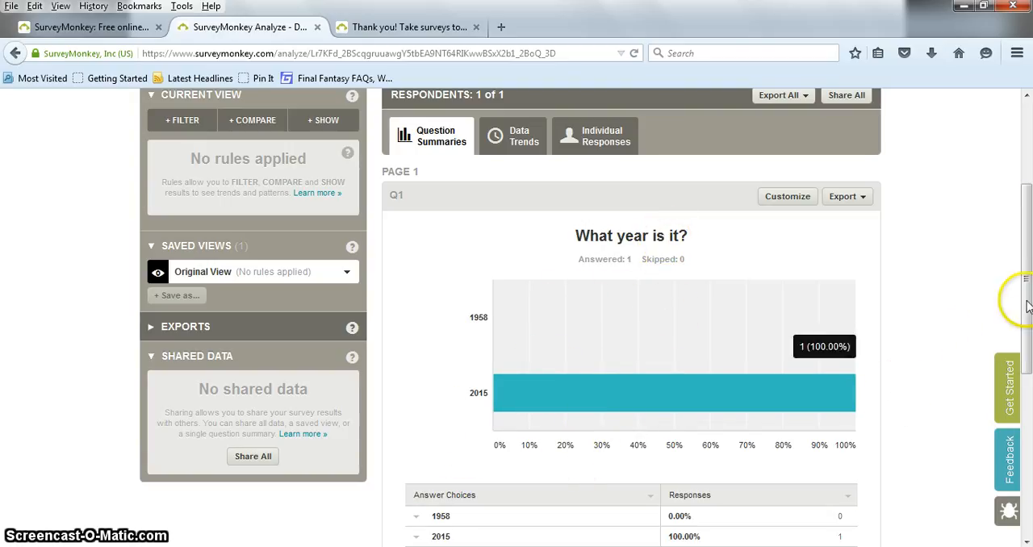
drag(1028, 231, 1029, 265)
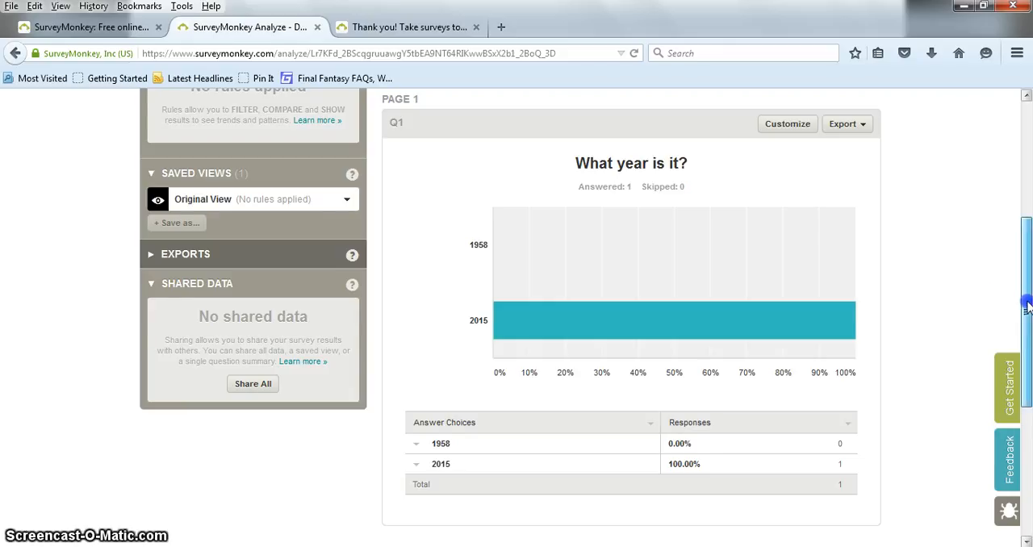
- Try to view the Data Trends of the results and decline the upgrade offer
scroll(1021, 295, up, 1)
click(499, 106)
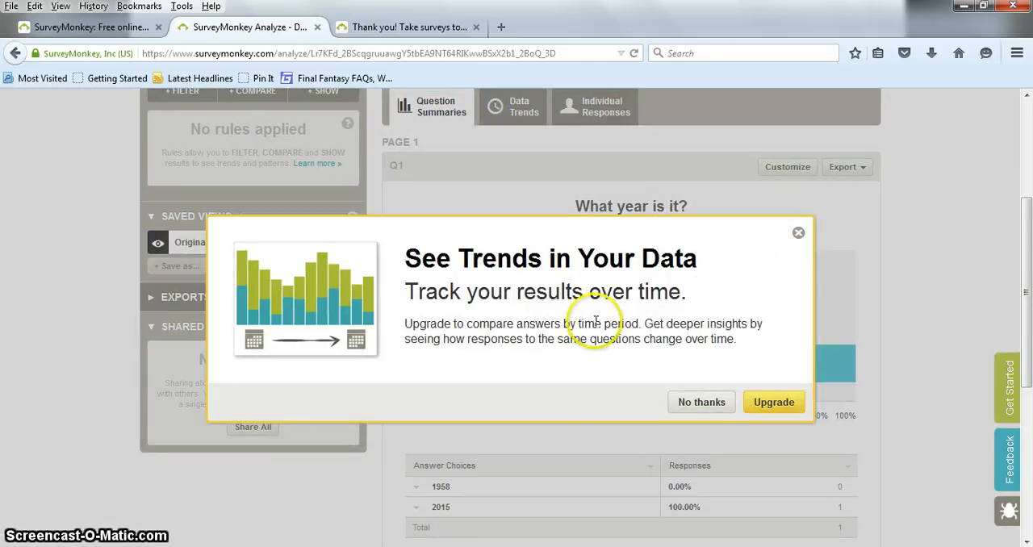
click(703, 404)
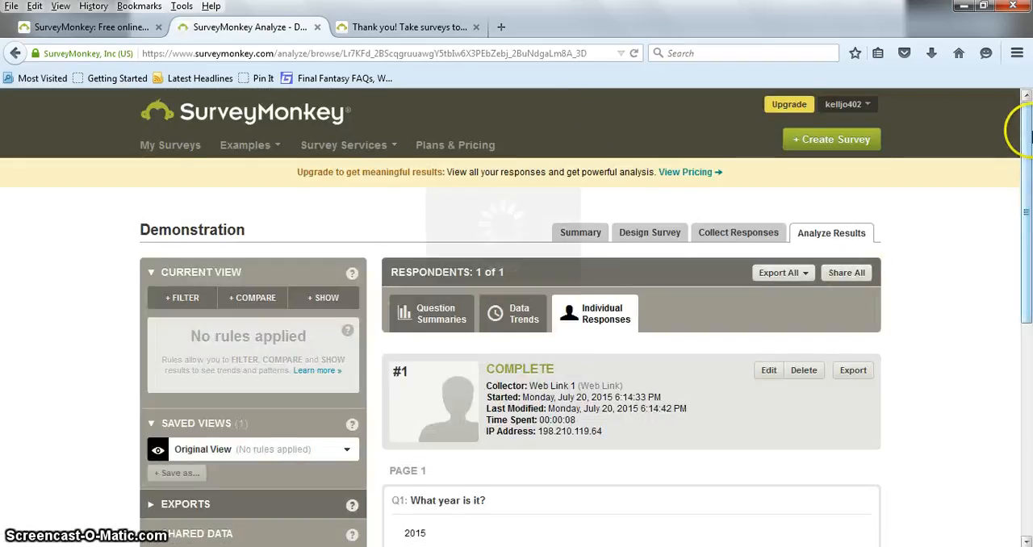
- Examine the details and answer of the first respondent under Individual Responses
drag(1025, 121, 1028, 239)
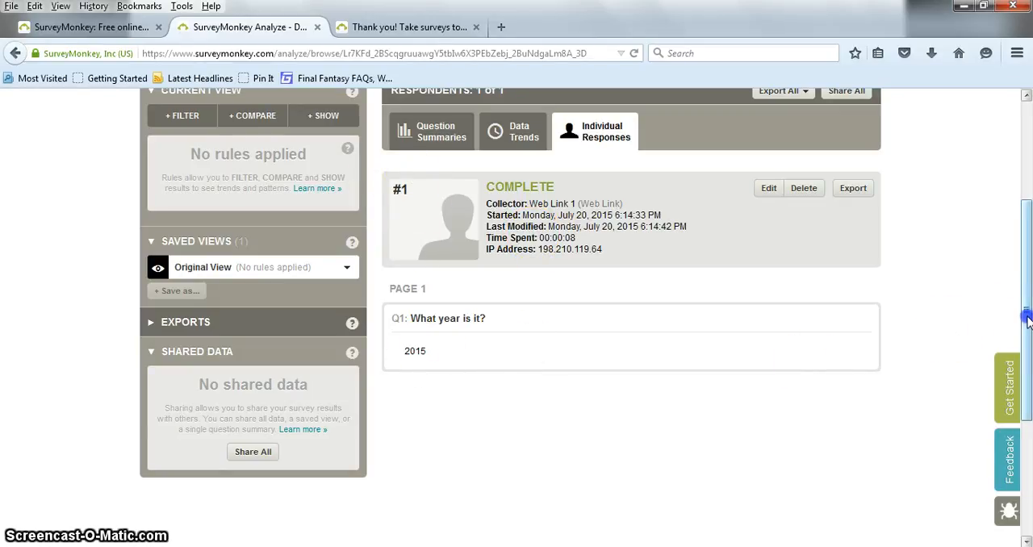
drag(1026, 316, 1027, 257)
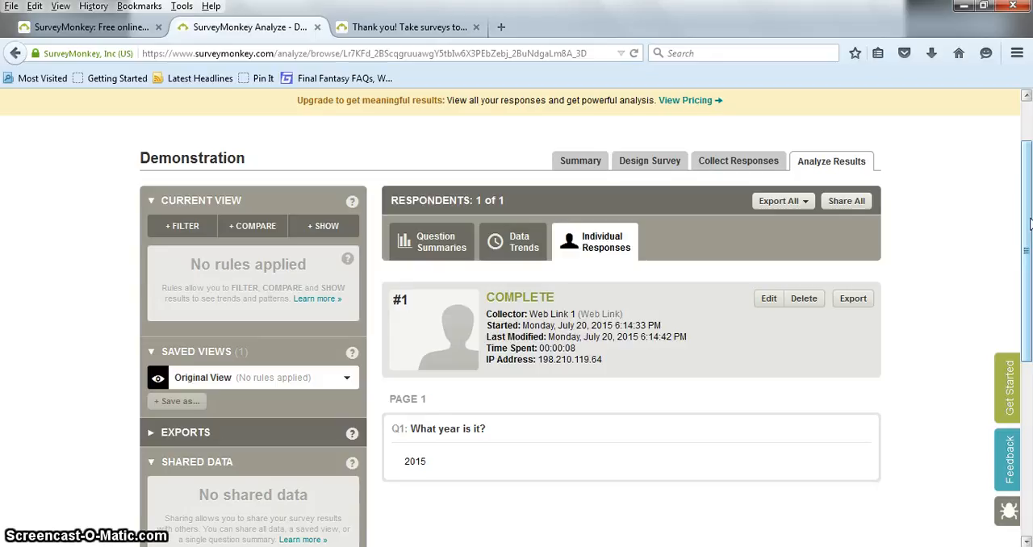
drag(1029, 224, 1029, 242)
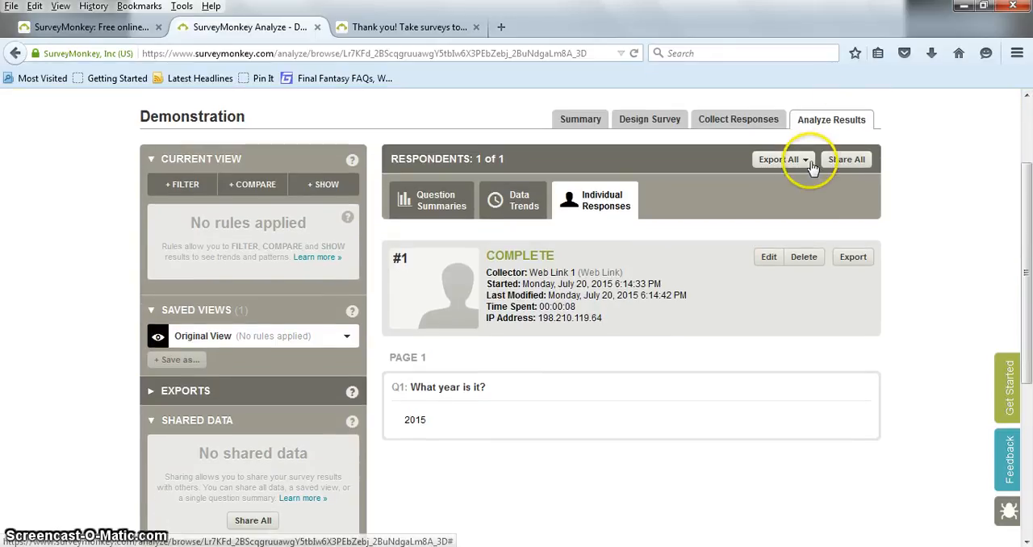
- Try to export the individual response and dismiss the upgrade offer
click(856, 258)
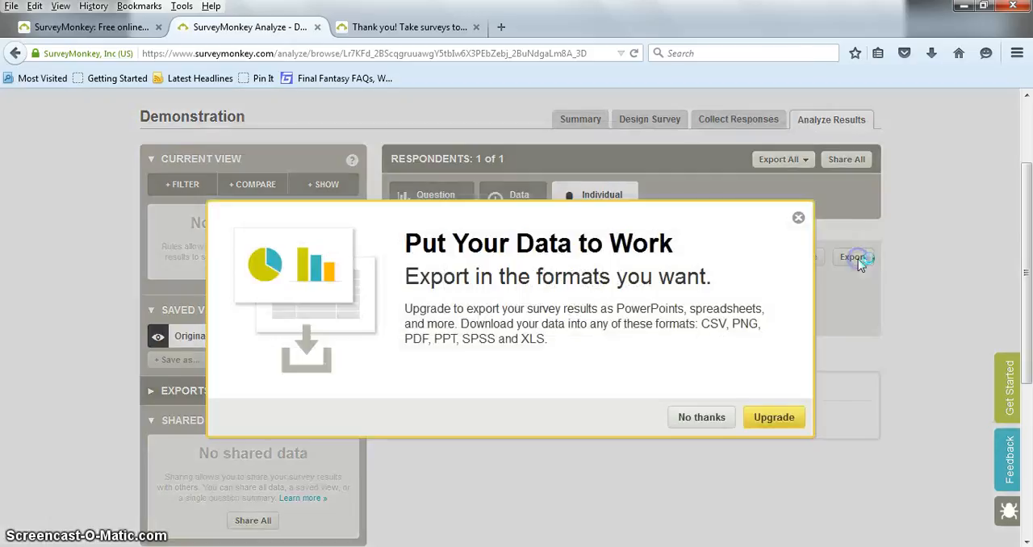
click(799, 216)
click(799, 223)
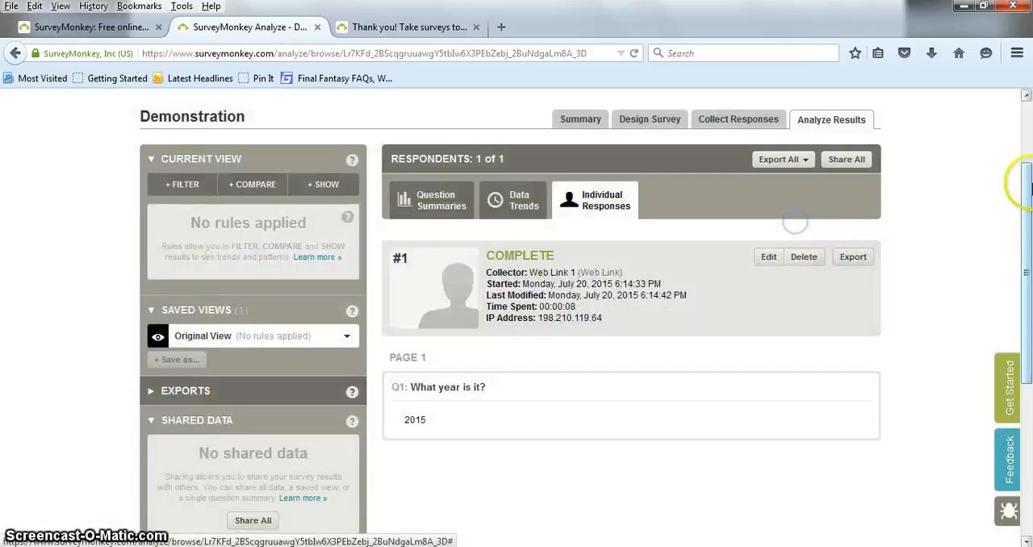
drag(1028, 218, 1028, 139)
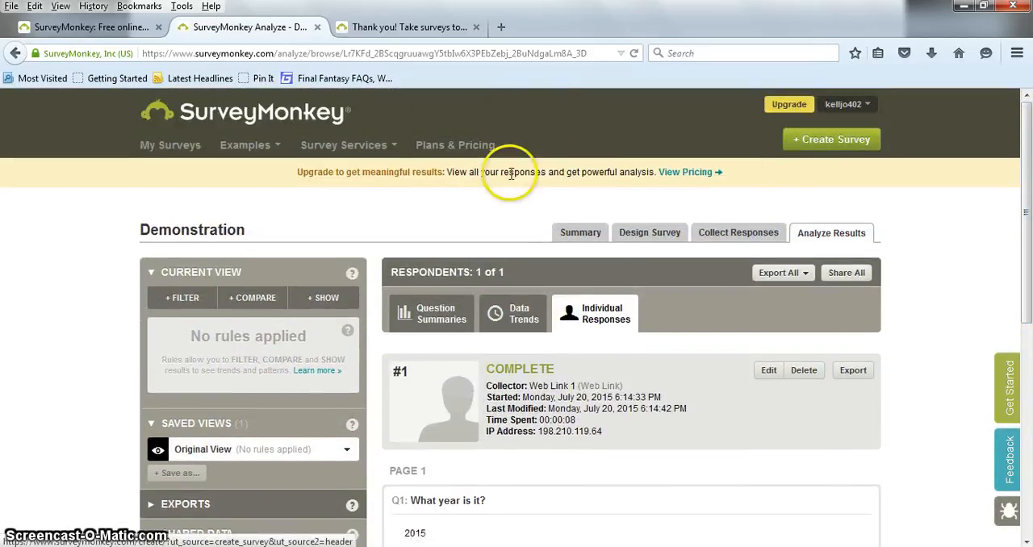